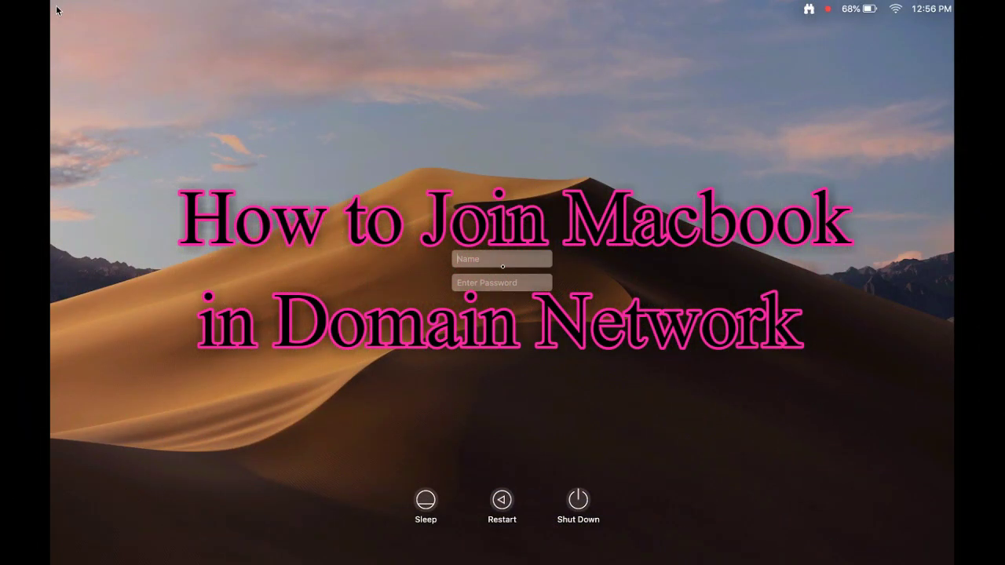
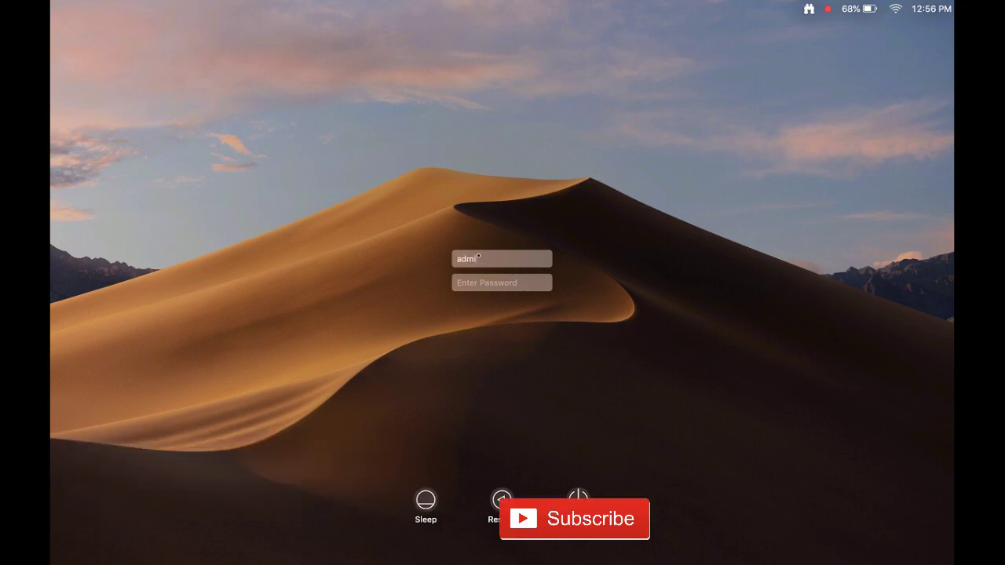
# - Sign in at the login window as the administrator account with its password
pyautogui.click(476, 278)
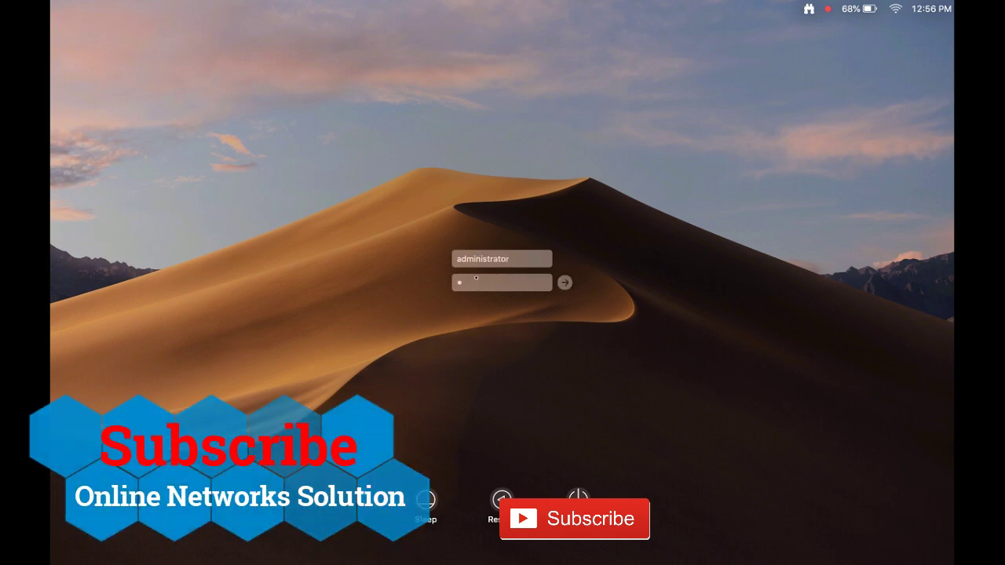
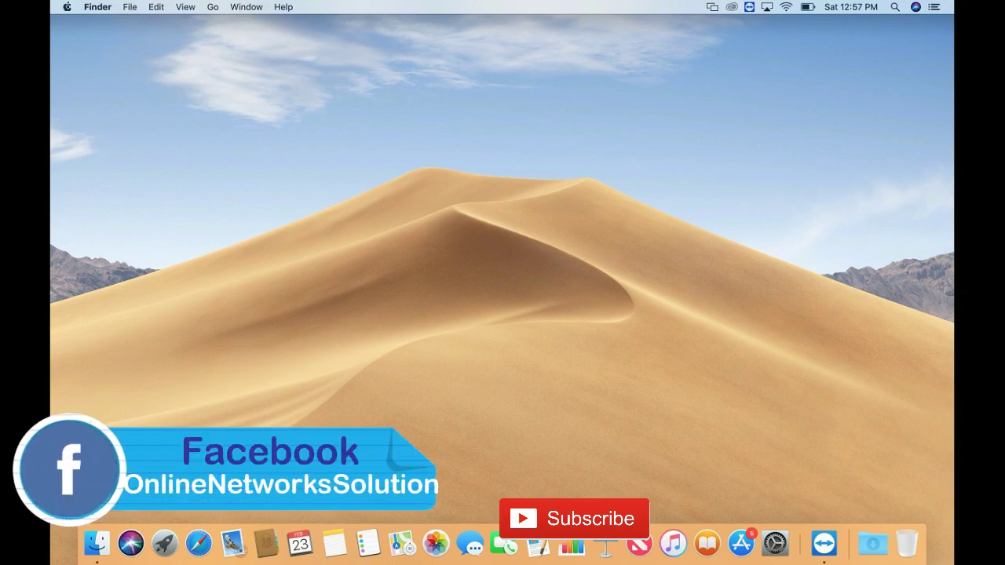
# - Launch System Preferences from the Apple menu
pyautogui.click(68, 7)
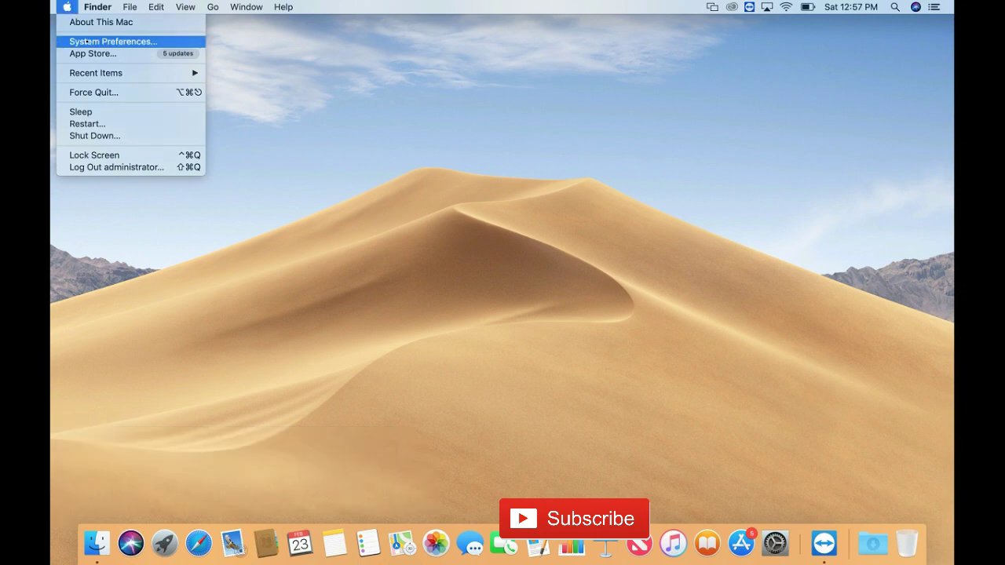
pyautogui.click(88, 42)
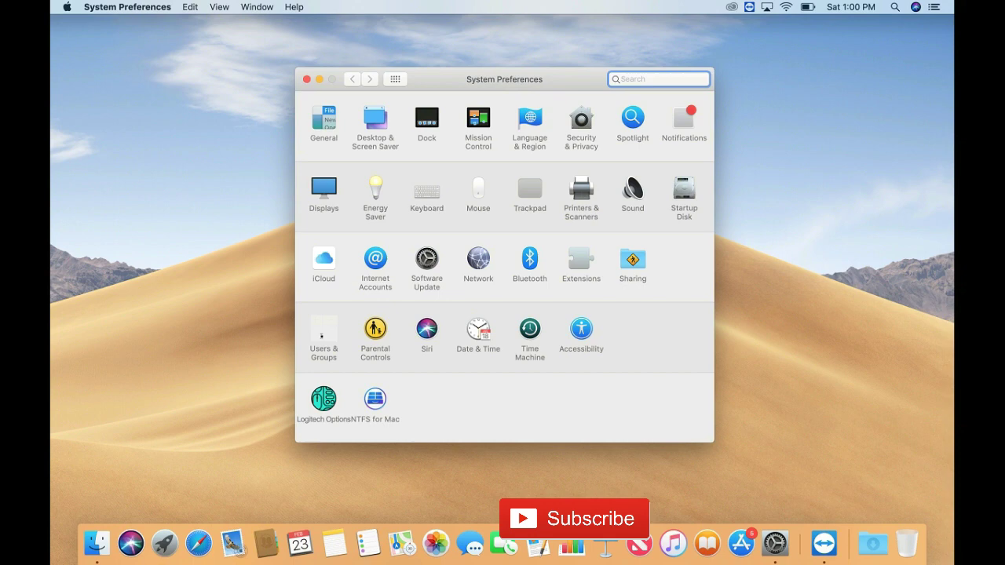
# - Open Users & Groups and unlock it with the administrator password
pyautogui.click(322, 336)
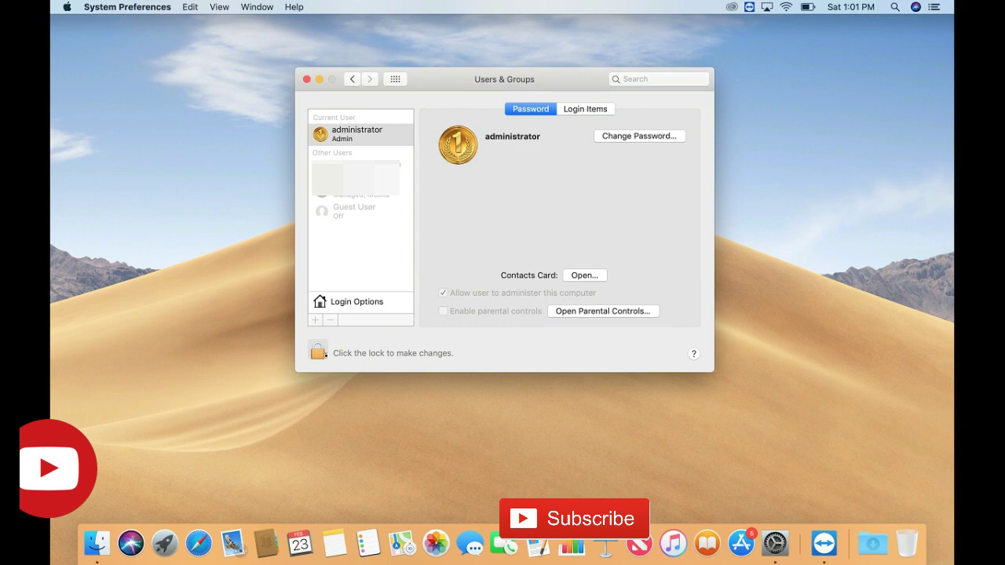
pyautogui.click(323, 355)
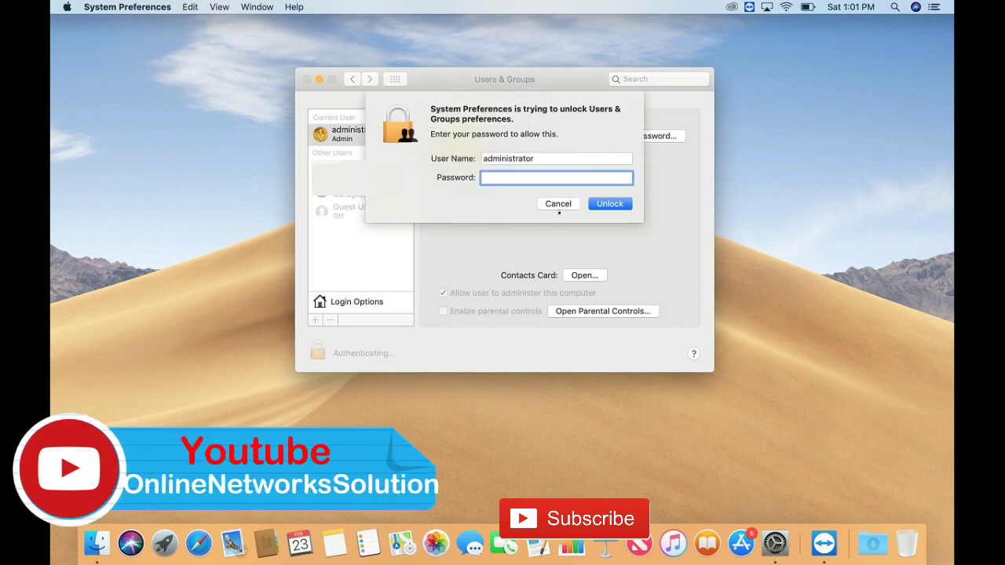
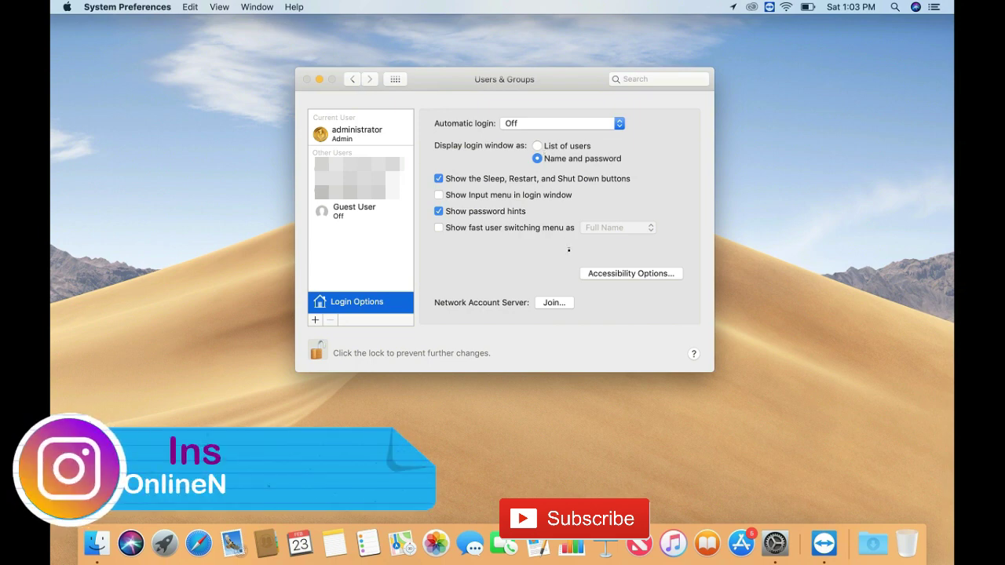
# - Join server 10.41.100.140 as AD admin user 'administrator' and enter the AD admin password
pyautogui.click(553, 303)
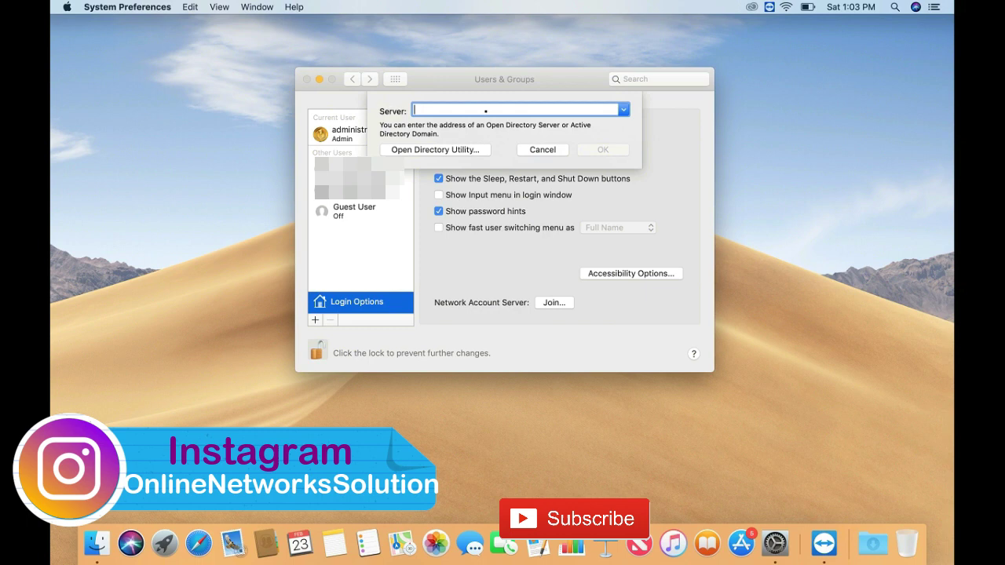
pyautogui.write('10.')
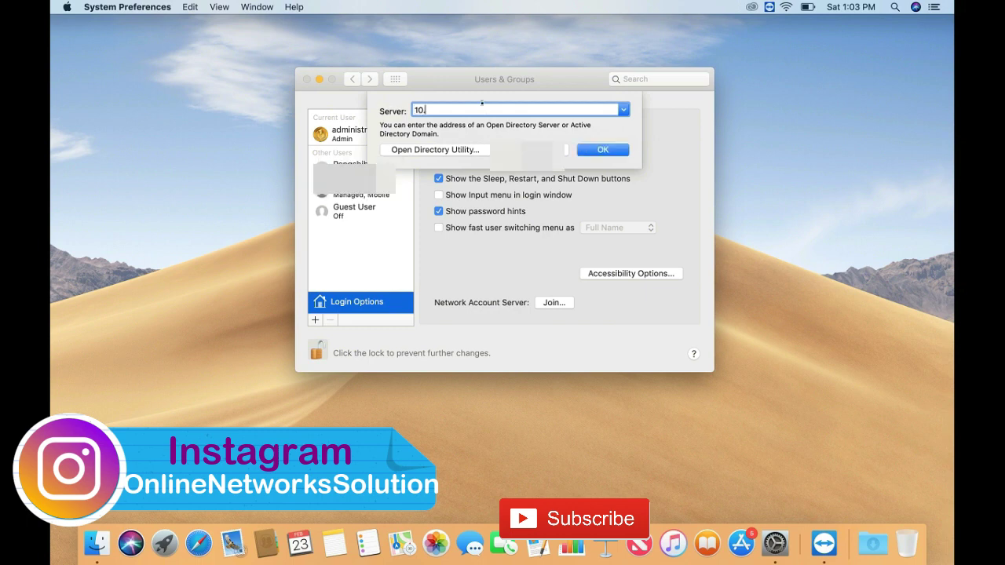
pyautogui.write('41.100.140')
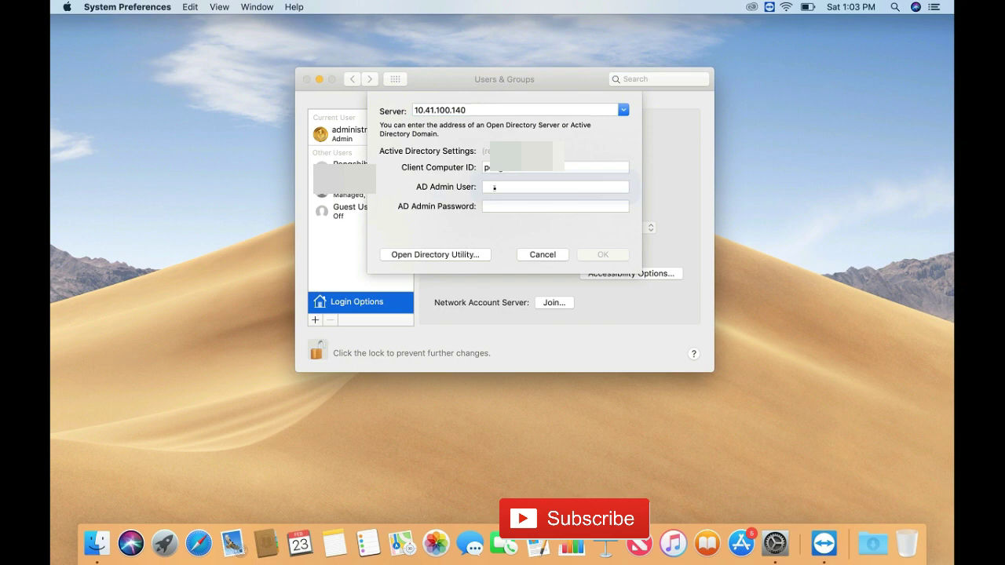
pyautogui.click(494, 187)
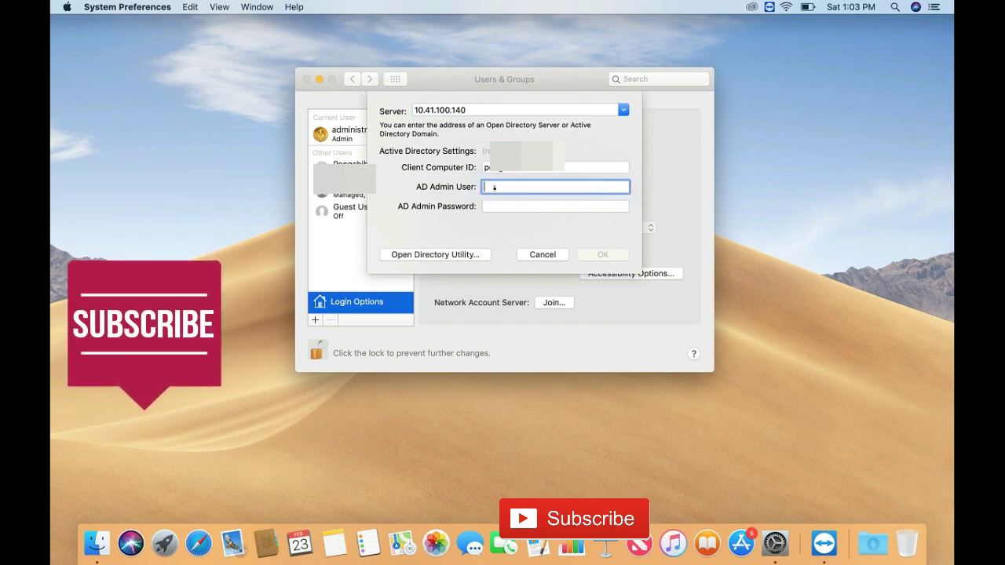
pyautogui.write('admini')
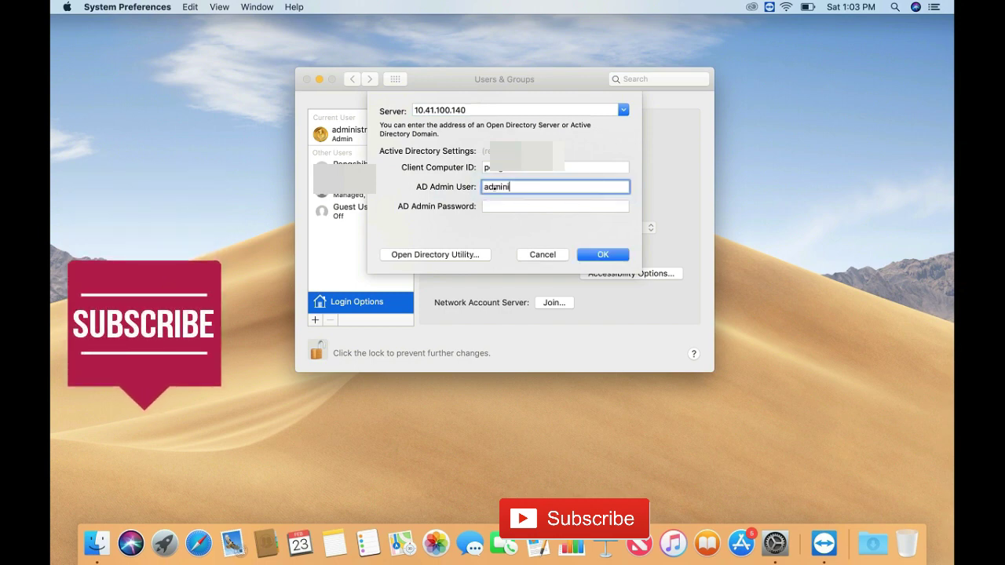
pyautogui.write('strator')
pyautogui.press('Tab')
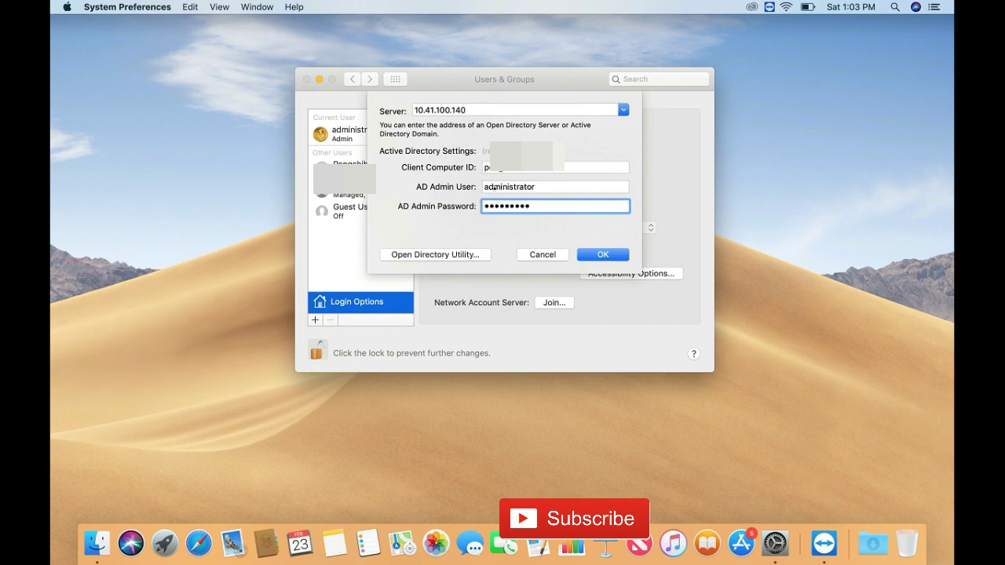
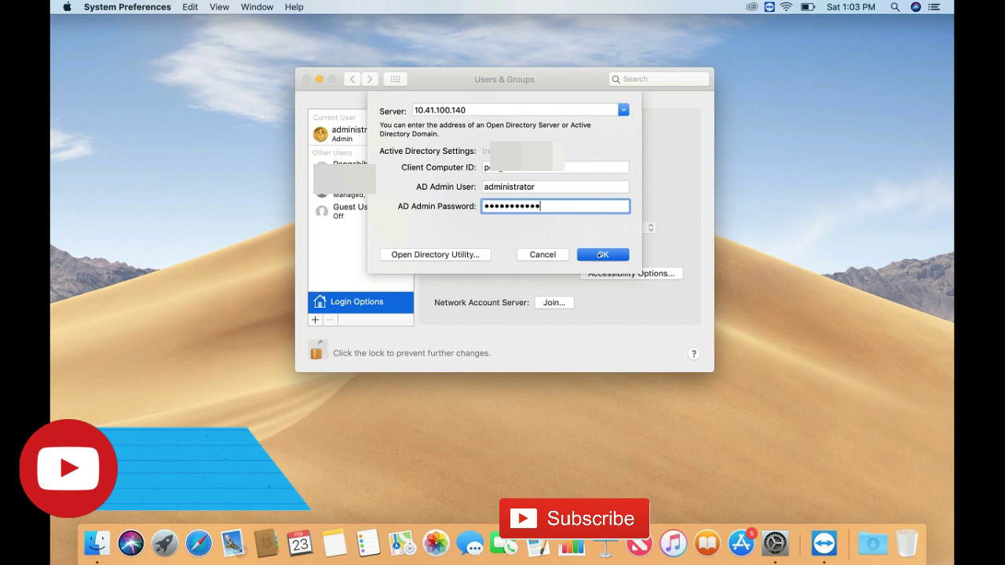
# - Submit the Active Directory join and authorize it with the local admin password
pyautogui.click(602, 255)
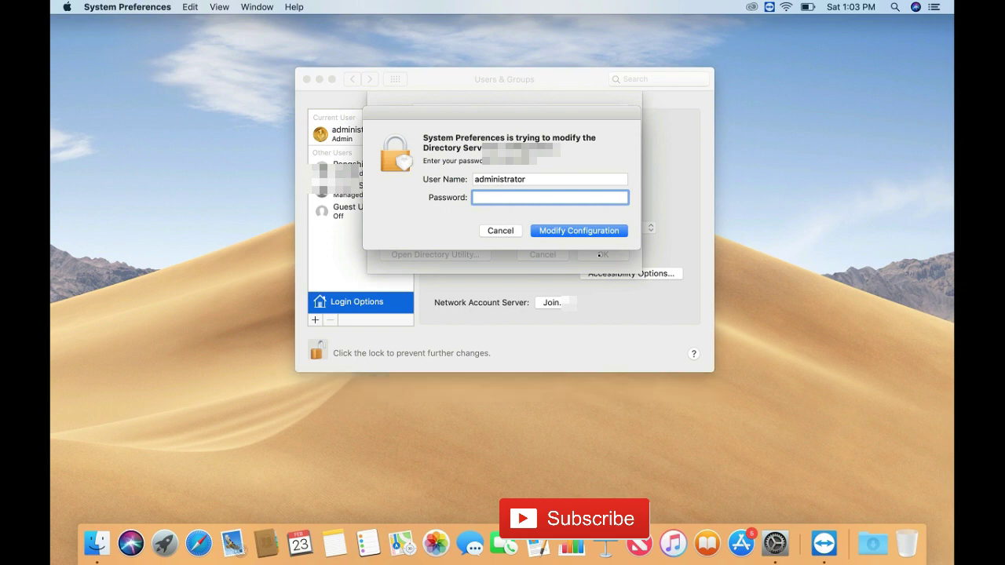
pyautogui.write('********')
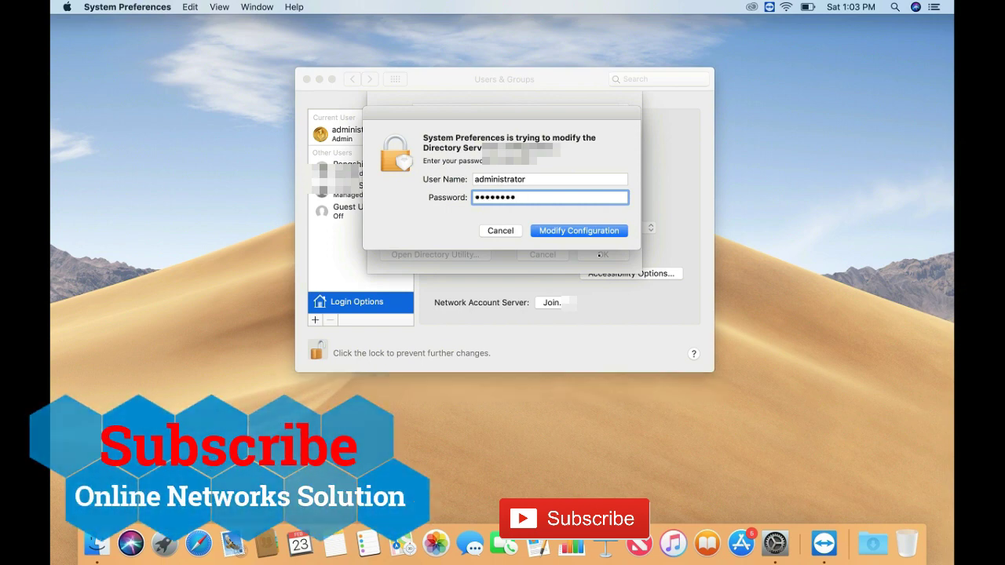
pyautogui.press('Return')
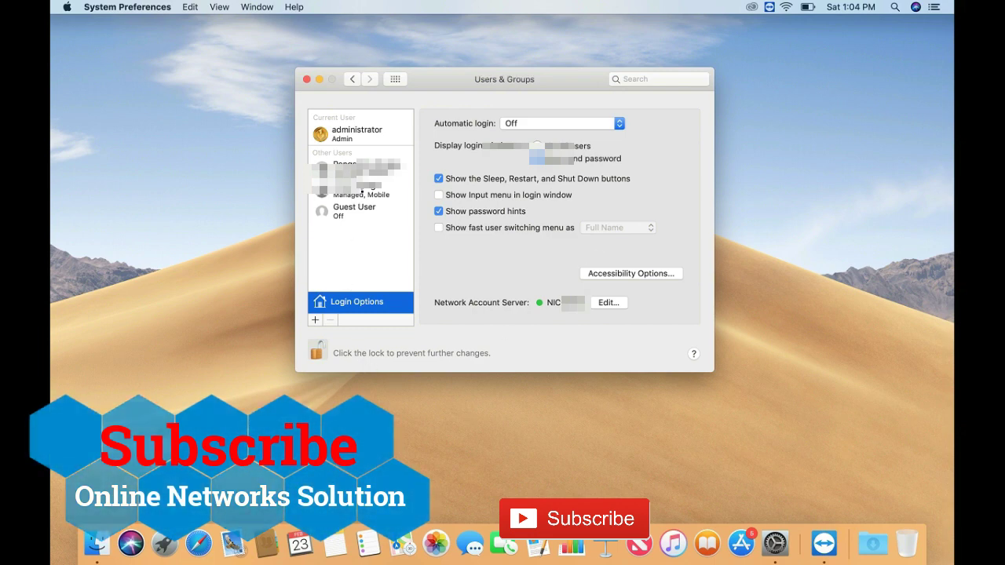
# - Lock the Users & Groups padlock and close the System Preferences window
pyautogui.click(317, 351)
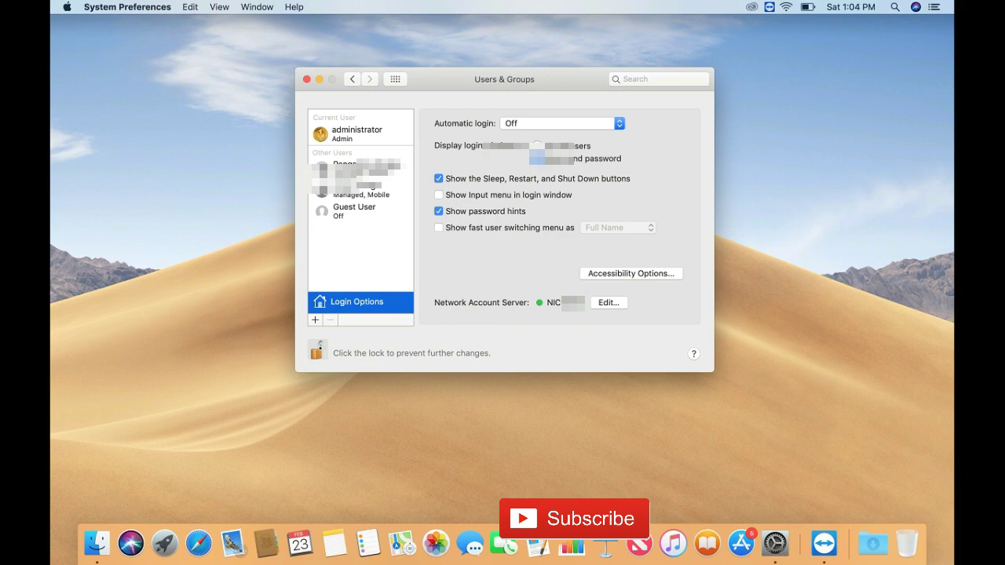
pyautogui.click(317, 346)
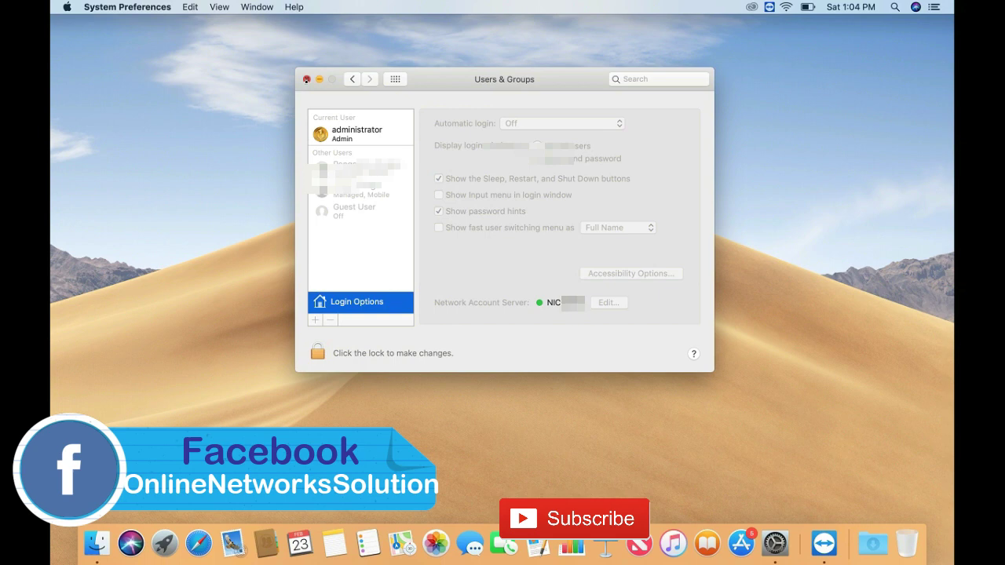
pyautogui.click(306, 80)
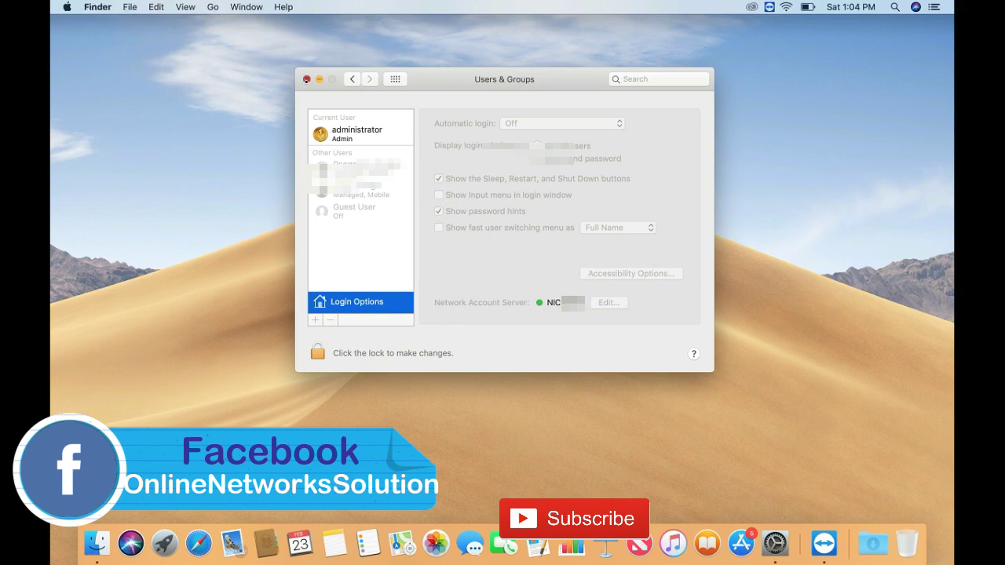
pyautogui.click(307, 79)
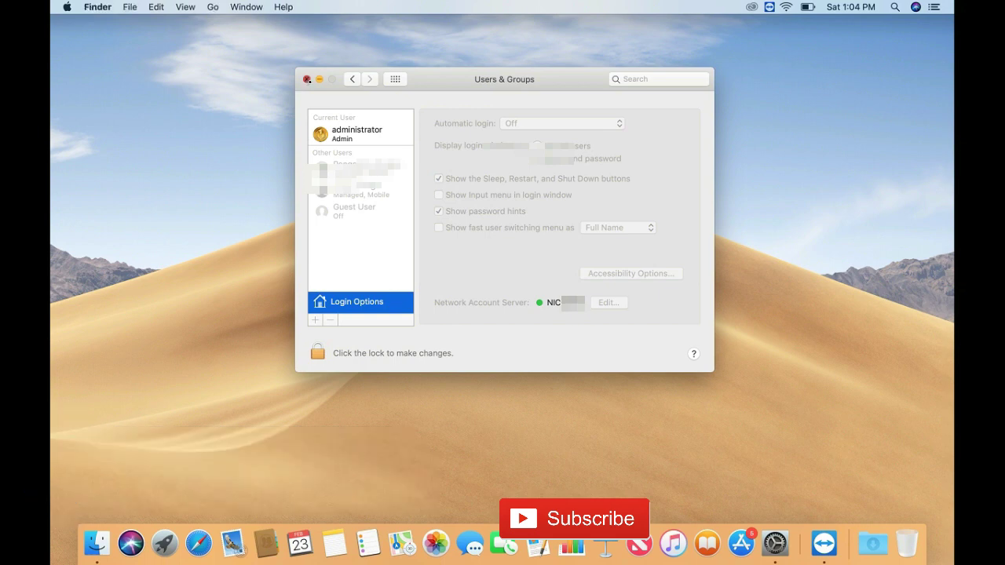